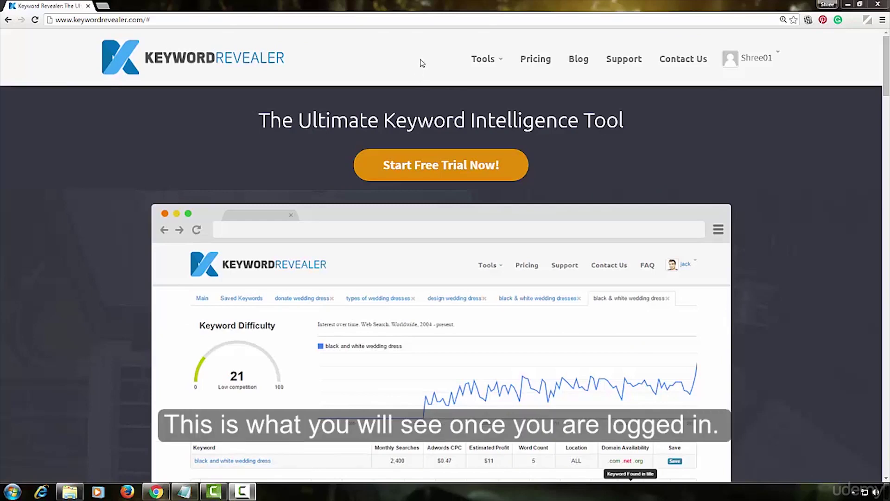
Open the Keyword Tool and show the list of available tools
left_click(497, 61)
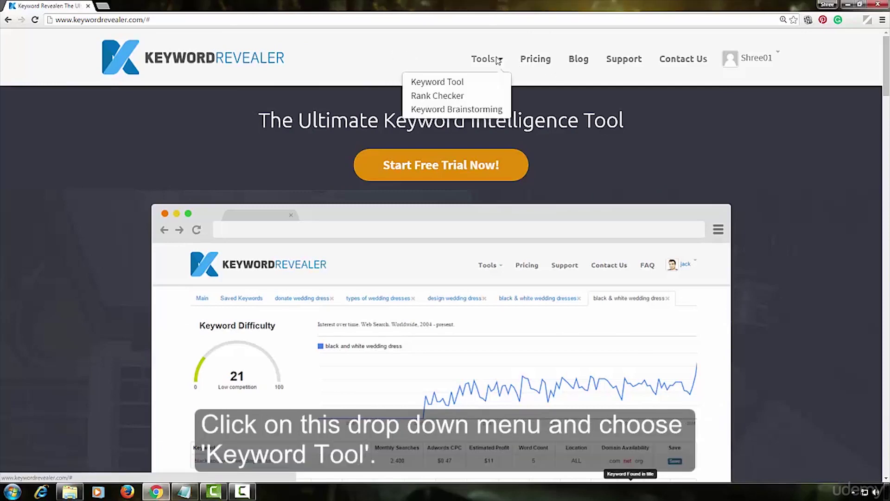
left_click(459, 81)
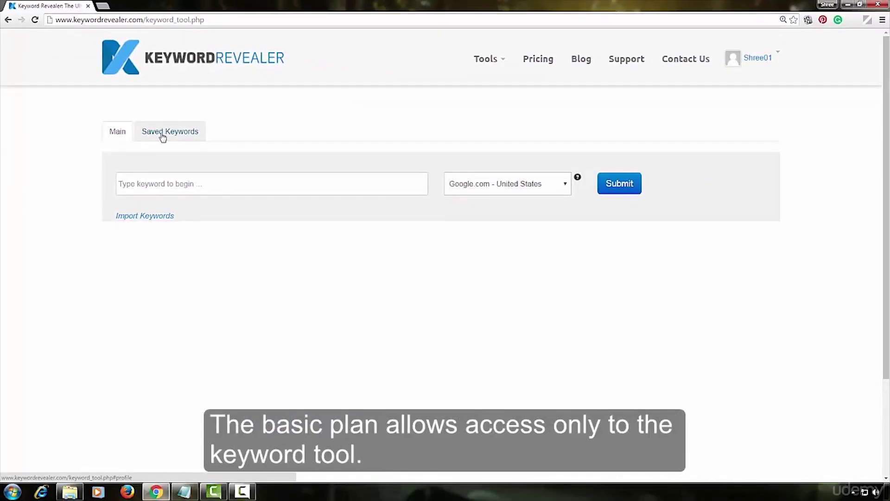
left_click(502, 59)
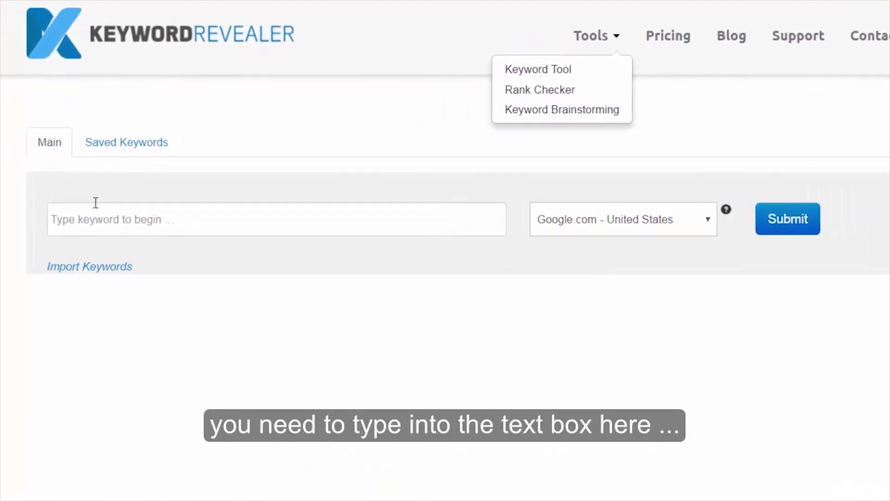
Search for keywords related to "best golf balls" with the location set to Google.com - United States
left_click(84, 222)
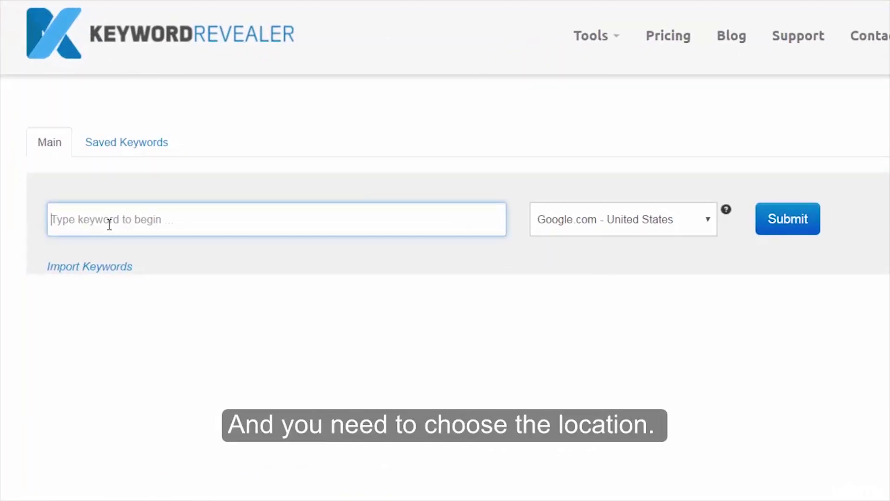
left_click(711, 227)
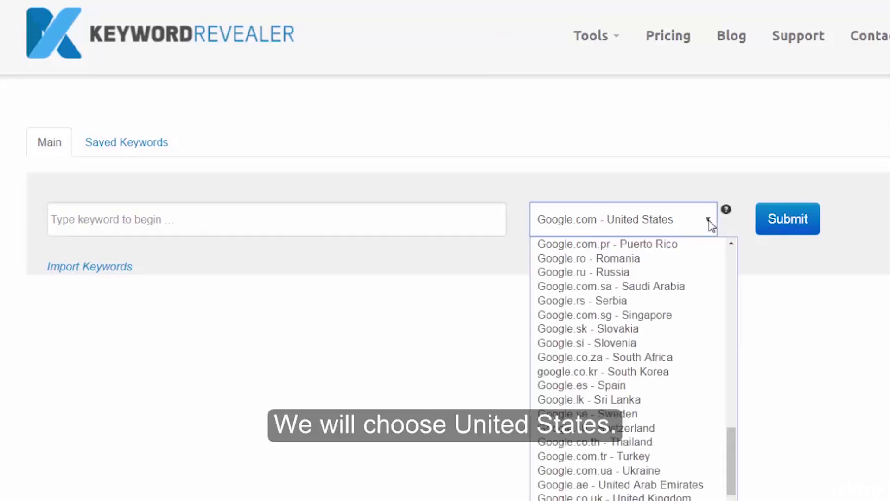
left_click(617, 500)
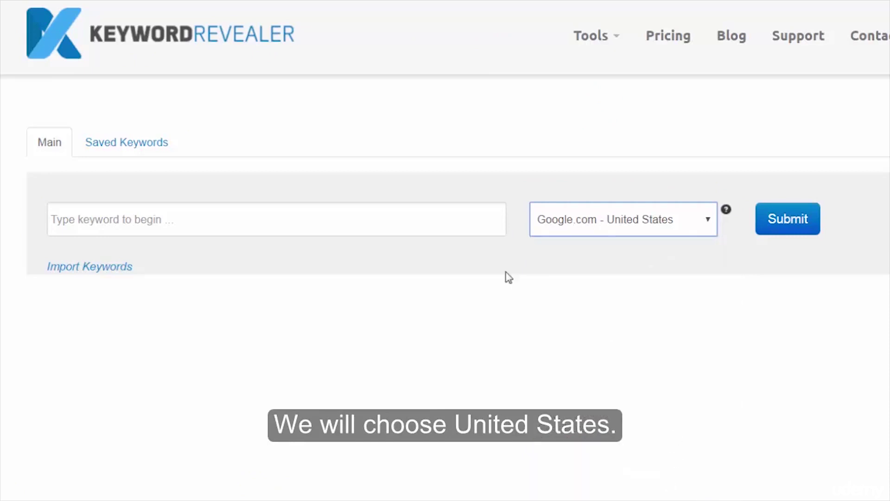
left_click(165, 224)
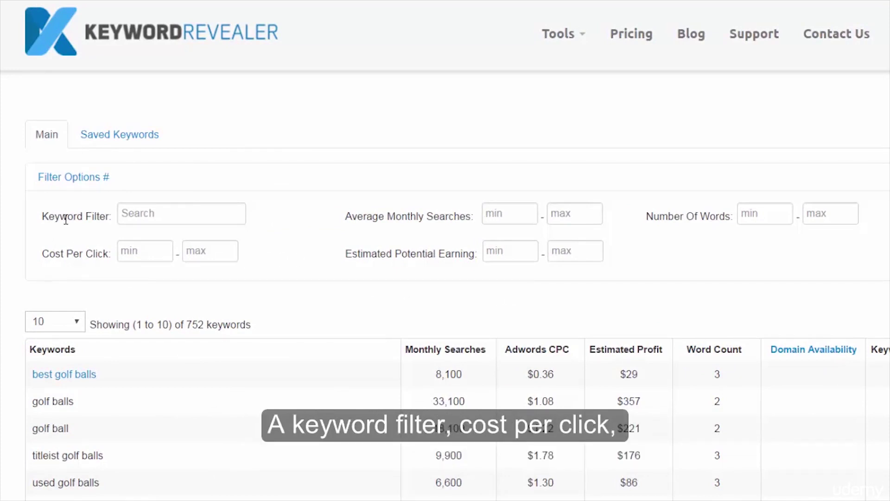
Examine the keyword, cost per click, monthly searches and number of words filter options above the keyword results
left_click_drag(54, 217, 91, 217)
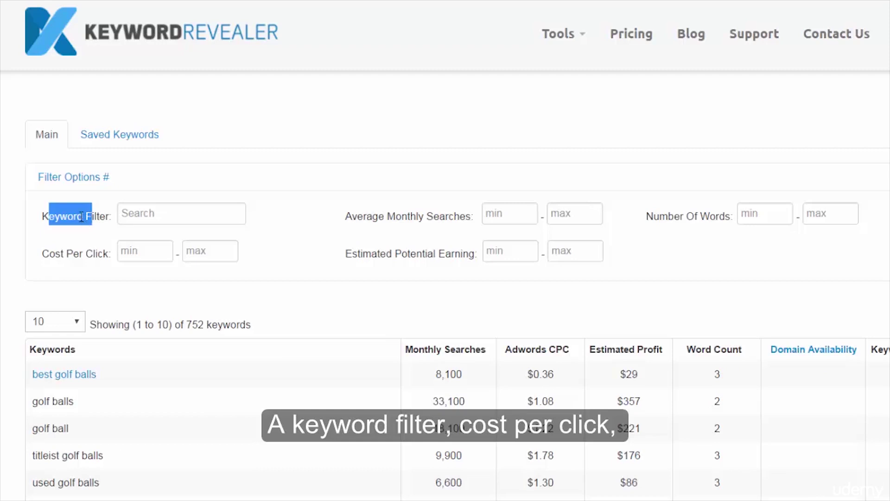
left_click(70, 254)
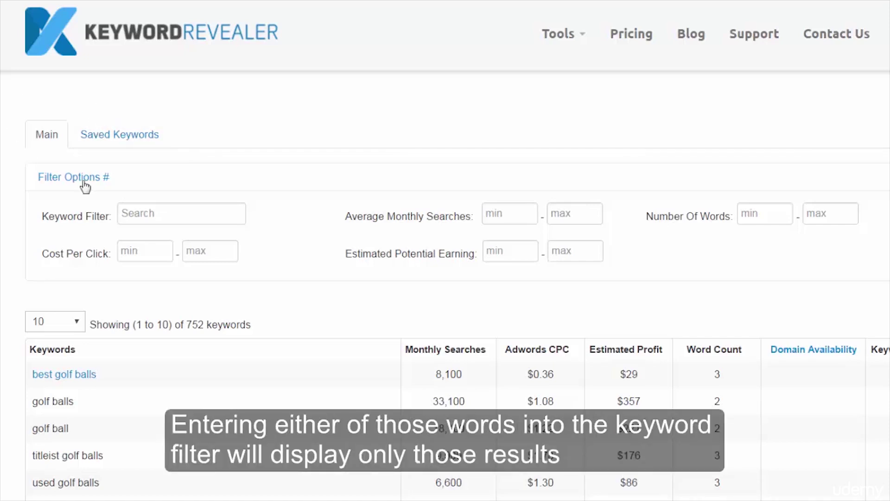
left_click(143, 212)
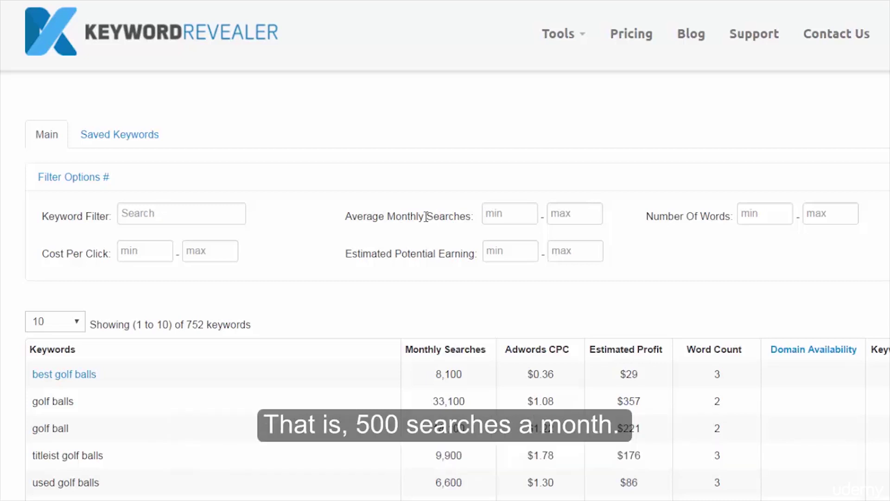
left_click(748, 216)
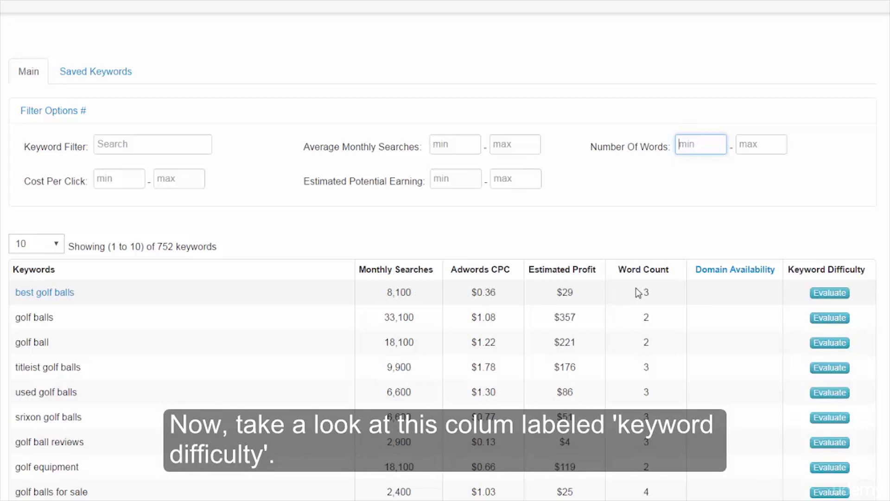
Evaluate the keyword difficulty of "best golf balls" and examine its score and the Url, Title, Desc and H1 columns
left_click(826, 295)
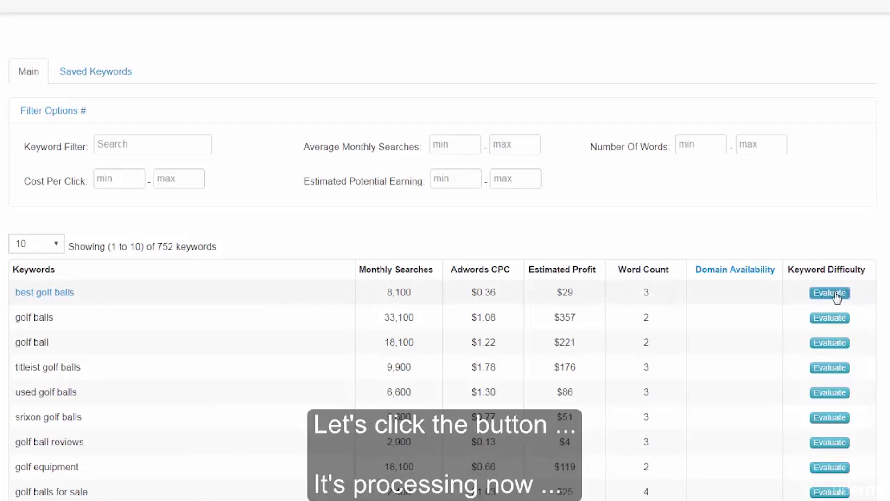
left_click(831, 293)
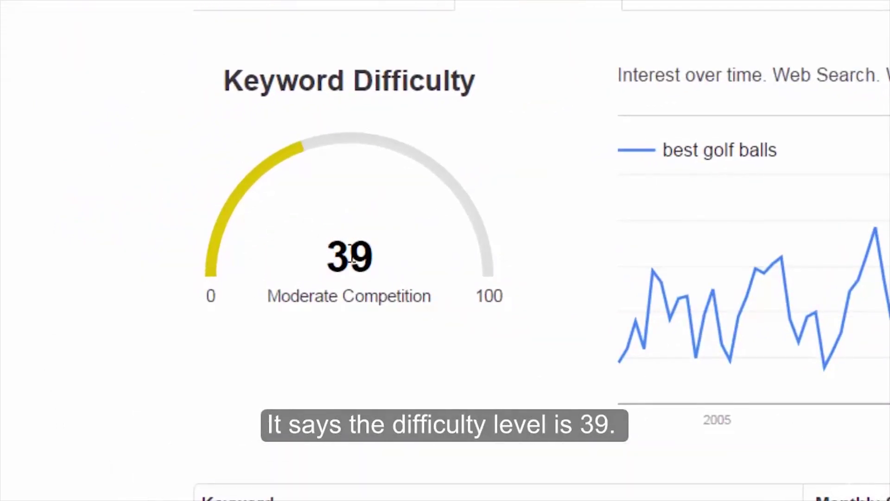
left_click_drag(326, 258, 374, 255)
left_click(368, 376)
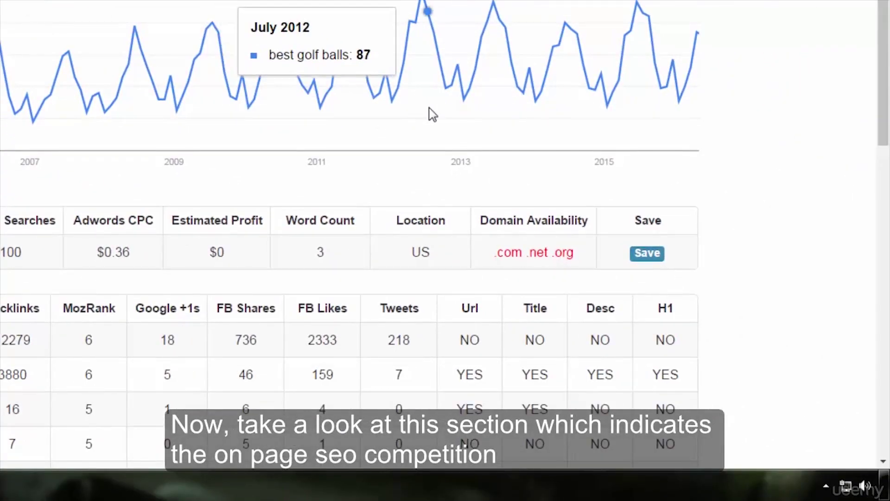
scroll(438, 110, "down", 1)
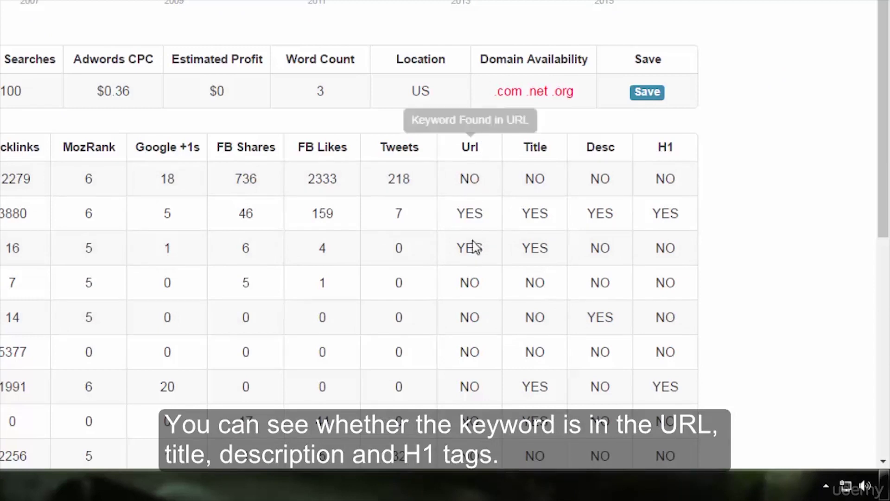
mouse_move(530, 145)
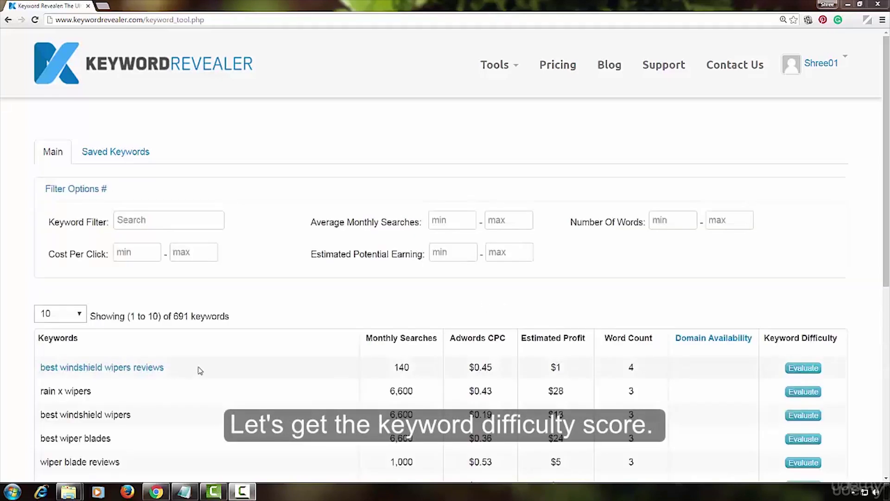
Evaluate the keyword difficulty of "best windshield wipers reviews" and review the authority figures of its Google top ten pages
left_click(803, 369)
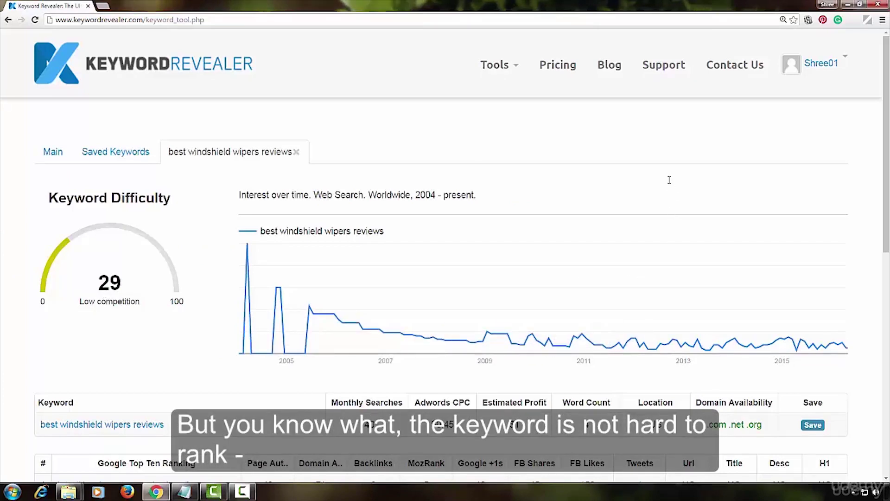
scroll(669, 180, "down", 2)
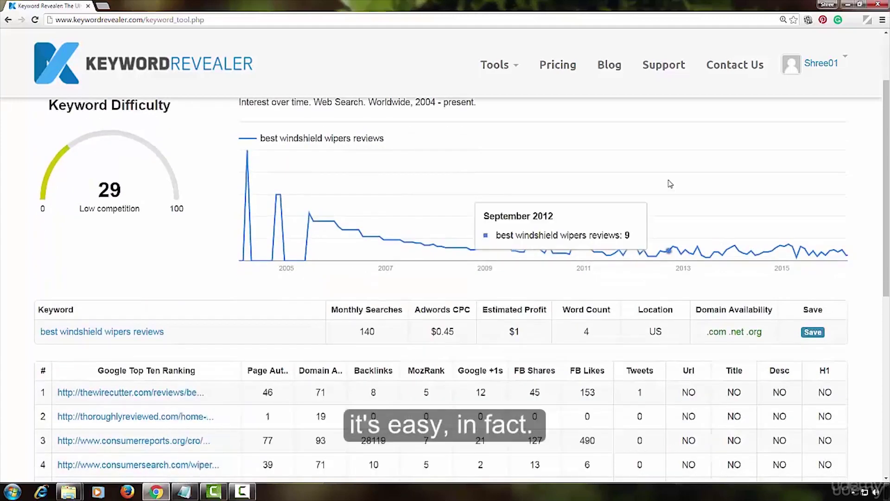
scroll(670, 184, "down", 1)
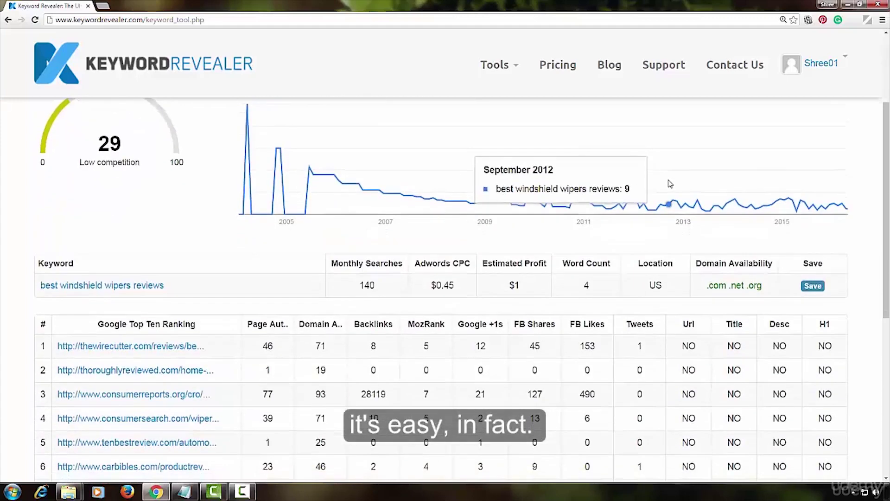
scroll(670, 183, "down", 1)
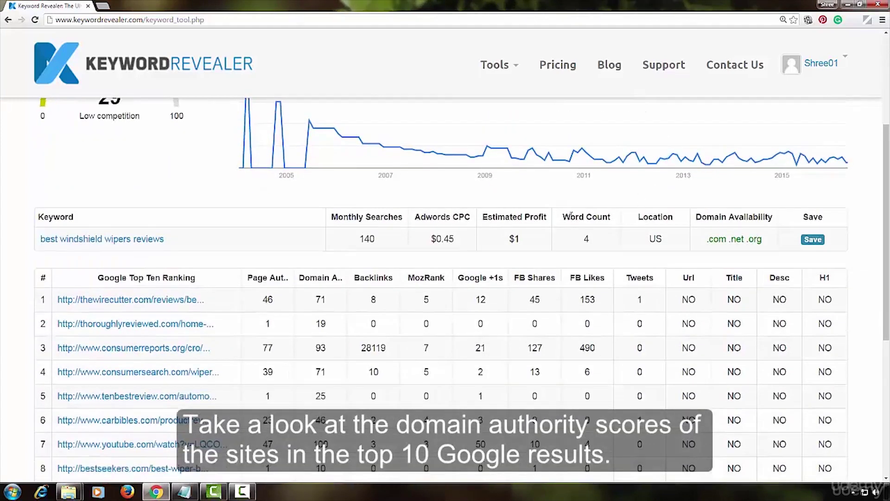
scroll(571, 216, "down", 2)
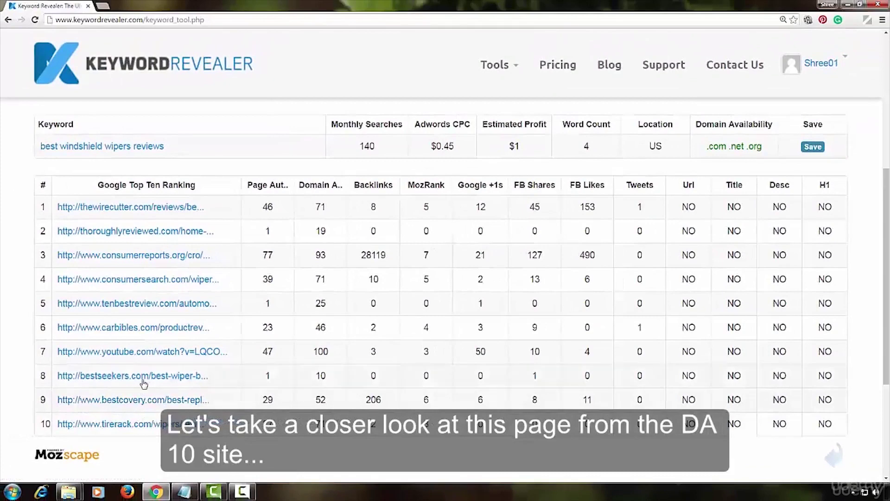
Open the eighth-ranked bestseekers.com result in a new tab and switch to it
right_click(154, 380)
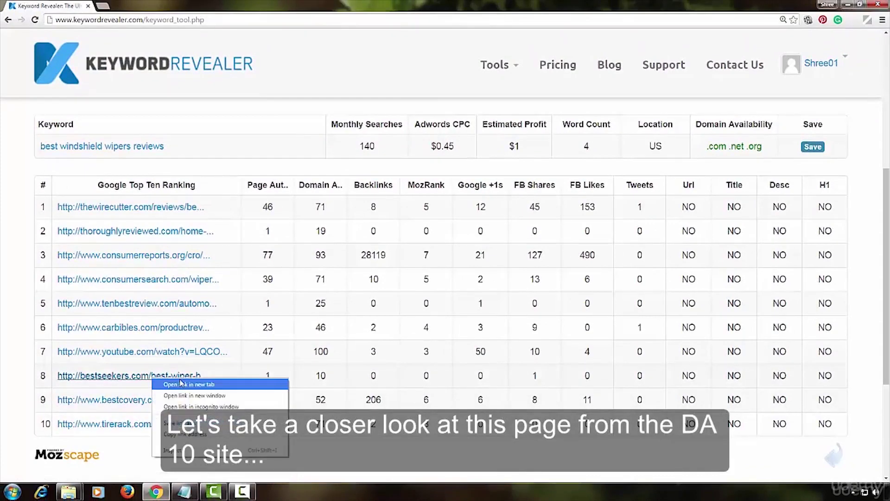
left_click(184, 384)
key("ctrl+Tab")
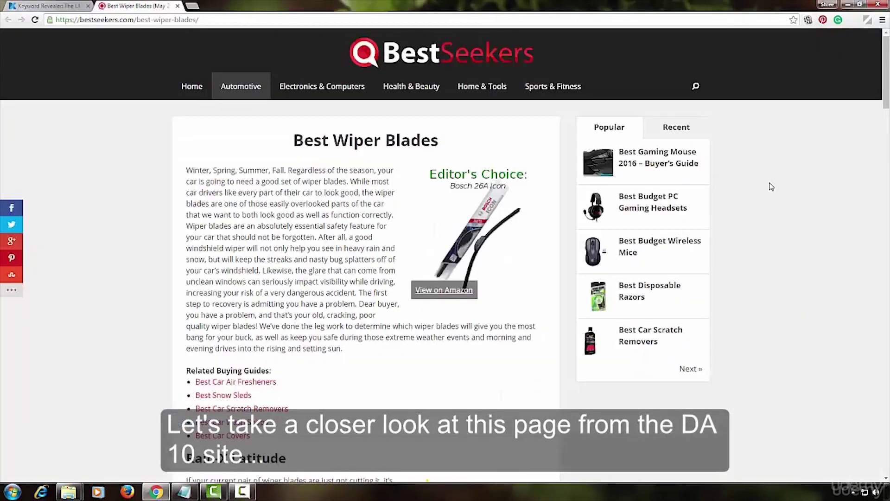
Examine the Best Wiper Blades page for on-page SEO, checking its content, the keyword phrase in the URL and the main heading
scroll(772, 187, "down", 2)
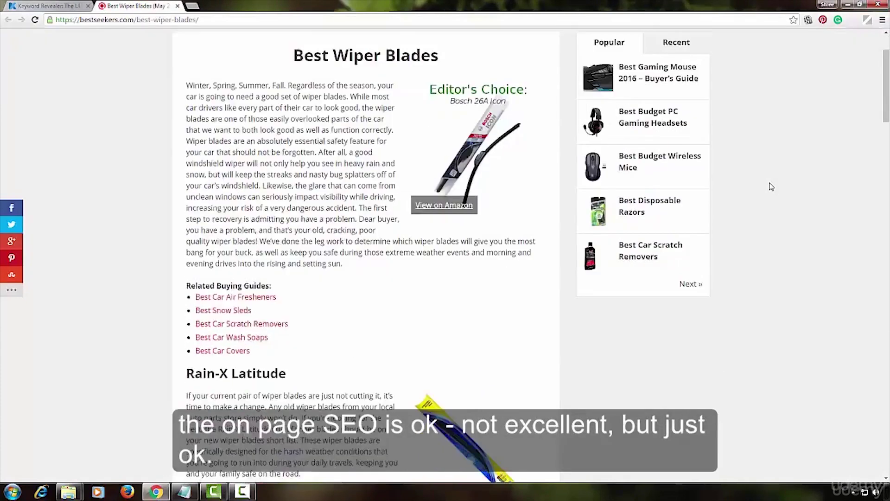
scroll(772, 187, "up", 2)
scroll(772, 186, "down", 5)
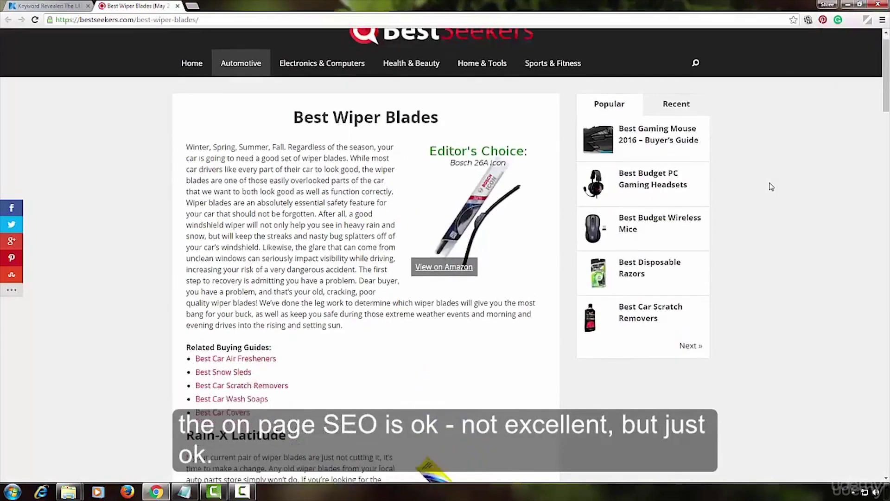
scroll(772, 187, "down", 11)
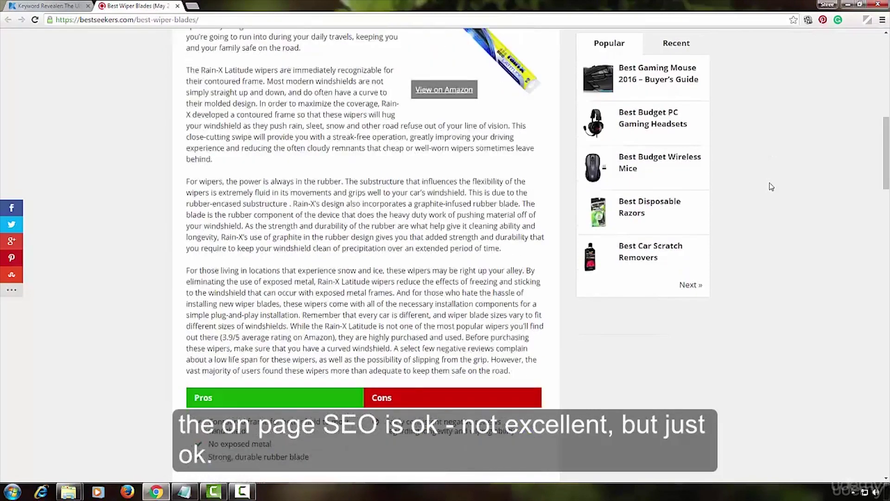
scroll(772, 187, "down", 7)
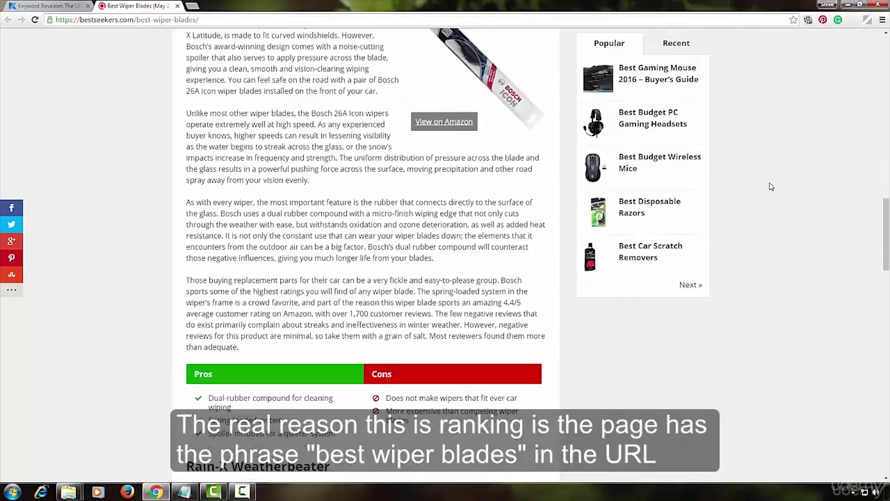
scroll(771, 187, "up", 20)
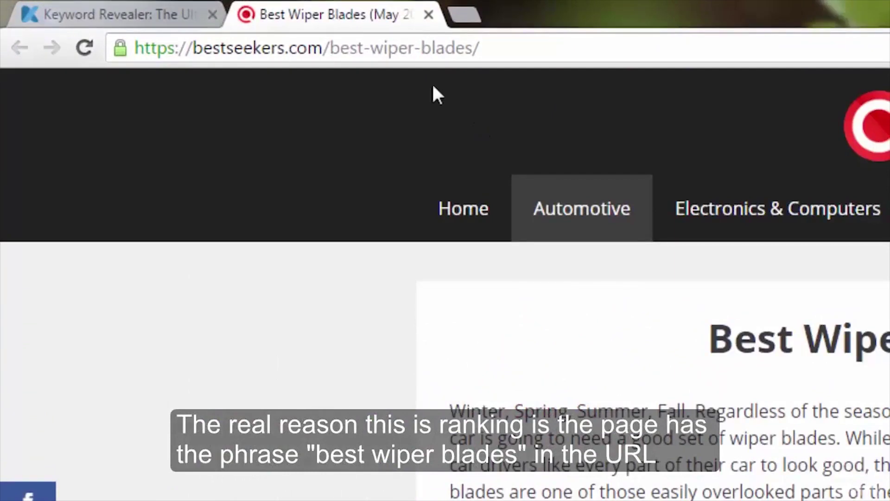
left_click_drag(333, 48, 492, 46)
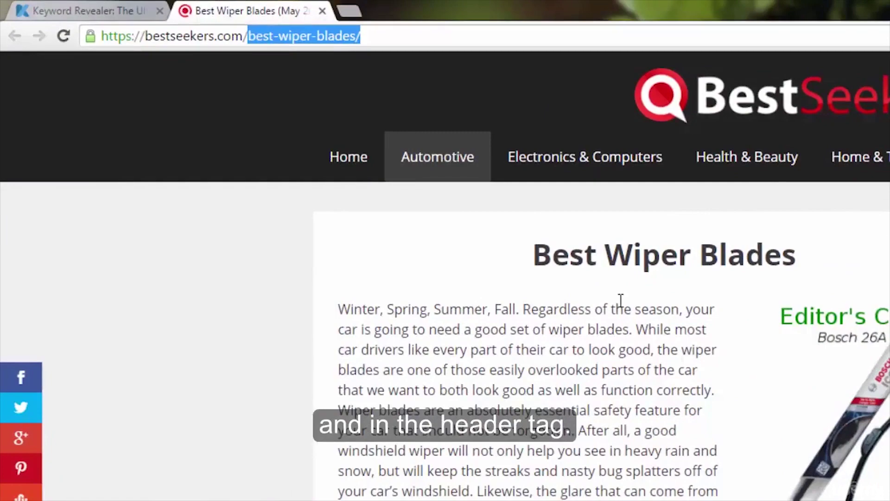
left_click(528, 252)
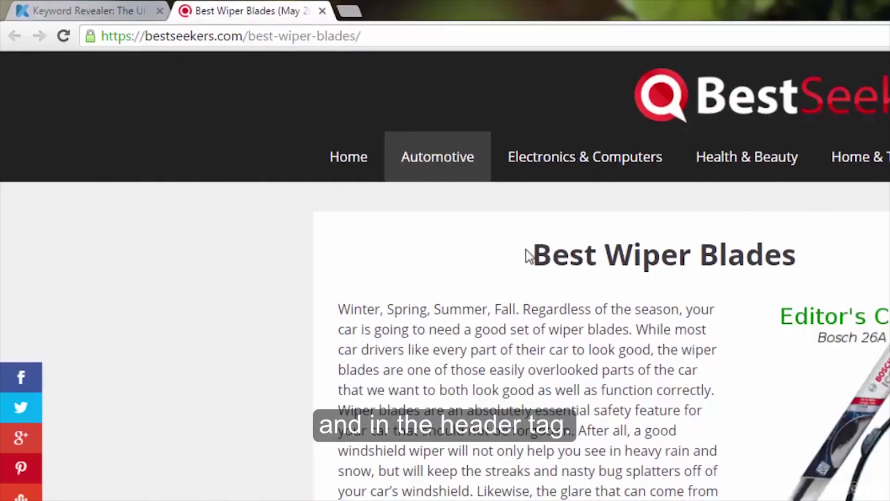
left_click(815, 252, "shift")
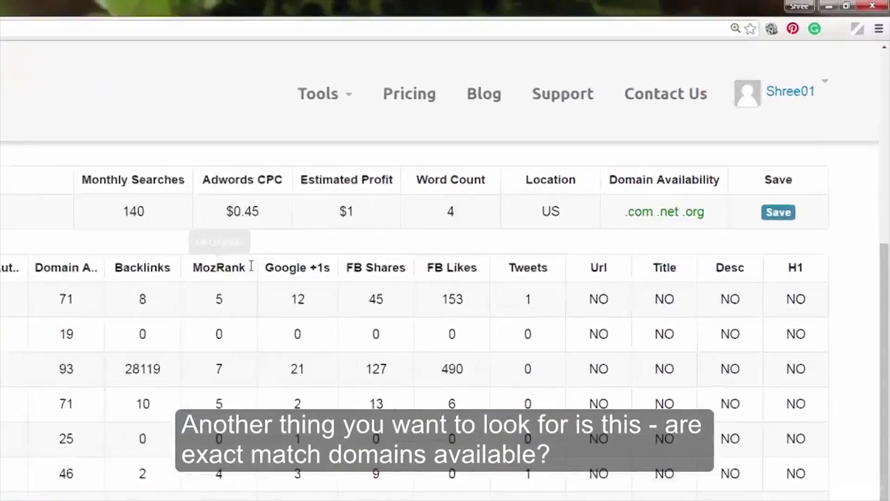
Check domain availability and the on-page SEO and domain authority of the top ten results for "best windshield wipers reviews"
scroll(391, 404, "up", 2)
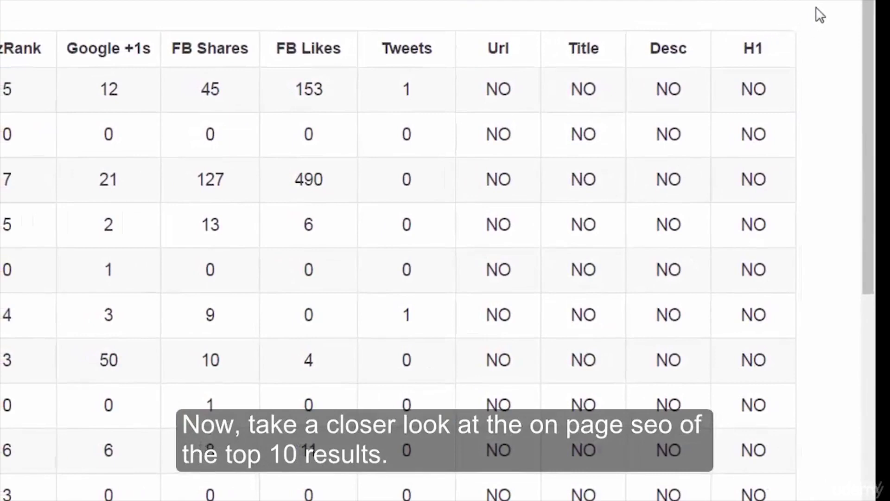
scroll(815, 7, "down", 3)
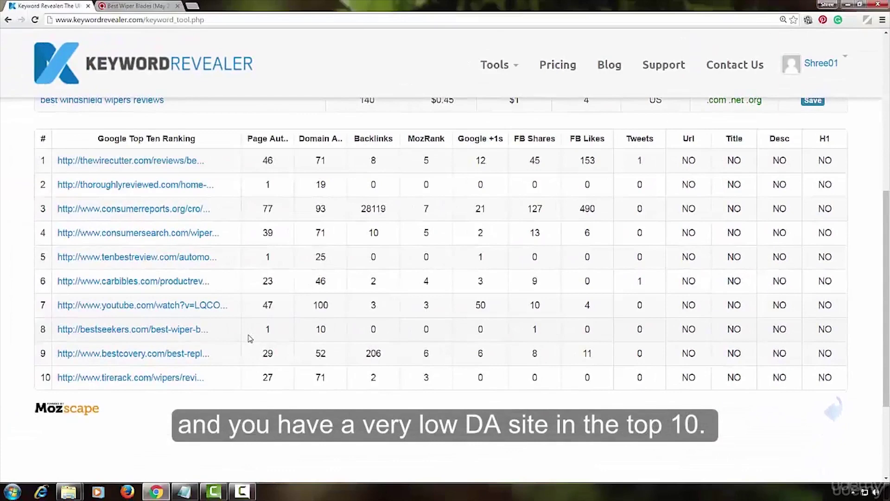
scroll(629, 169, "up", 1)
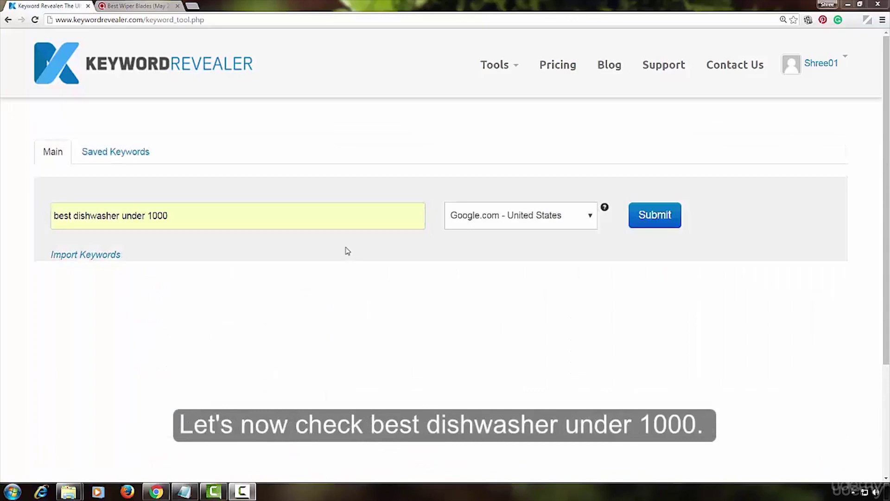
Run a keyword search for "best dishwasher under 1000" on Google.com - United States
left_click(662, 222)
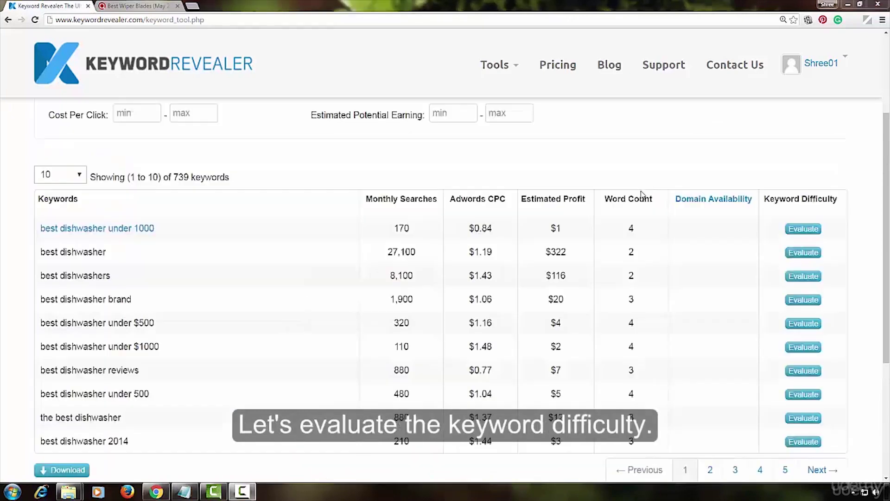
Evaluate the keyword difficulty of "best dishwasher under 1000" and review the domain authority and backlinks of its top ten results
left_click(804, 229)
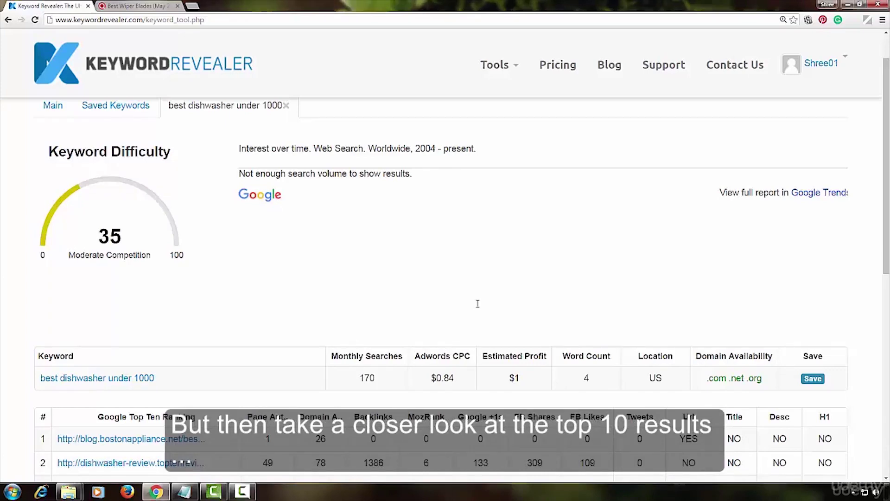
scroll(478, 304, "down", 3)
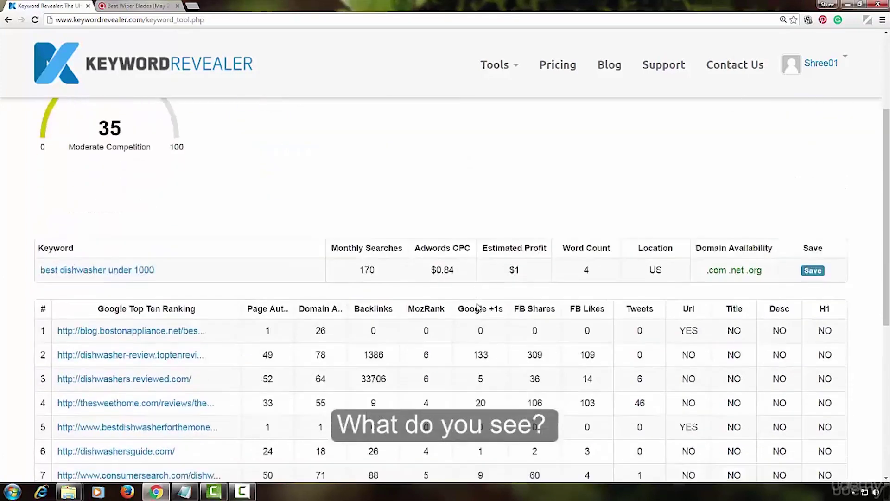
scroll(651, 261, "down", 2)
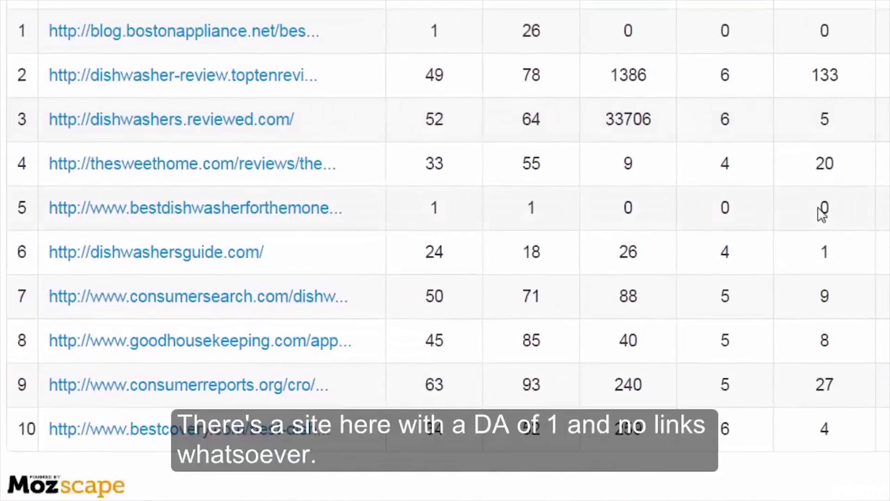
scroll(820, 214, "down", 2)
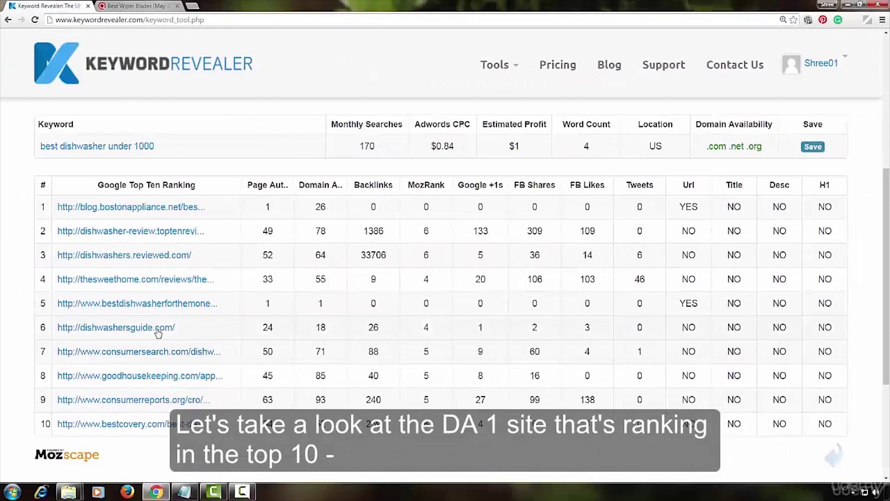
Open the fifth-ranked bestdishwasherforthemoney.com result in a new tab and switch to it
right_click(152, 306)
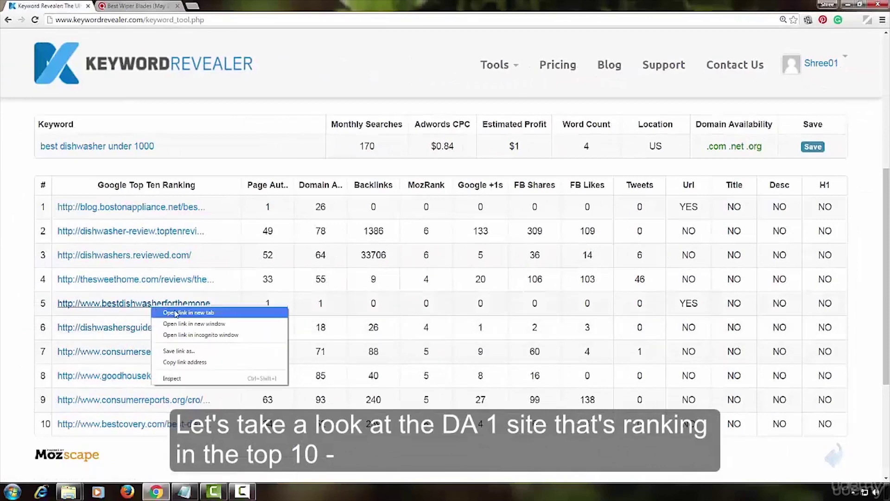
left_click(174, 312)
key("ctrl+Tab")
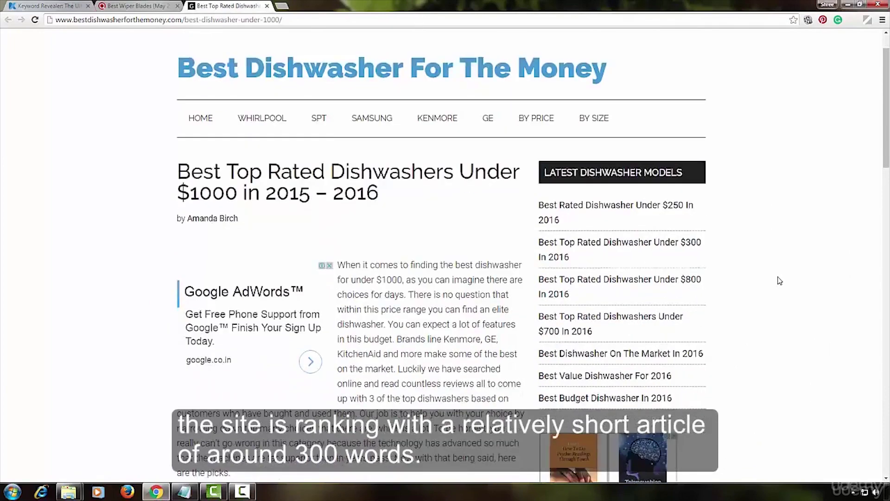
Examine the dishwasher article's length and content, highlighting the keyword phrase in the URL and the main heading to judge its on-page SEO
scroll(780, 281, "down", 7)
scroll(779, 280, "down", 2)
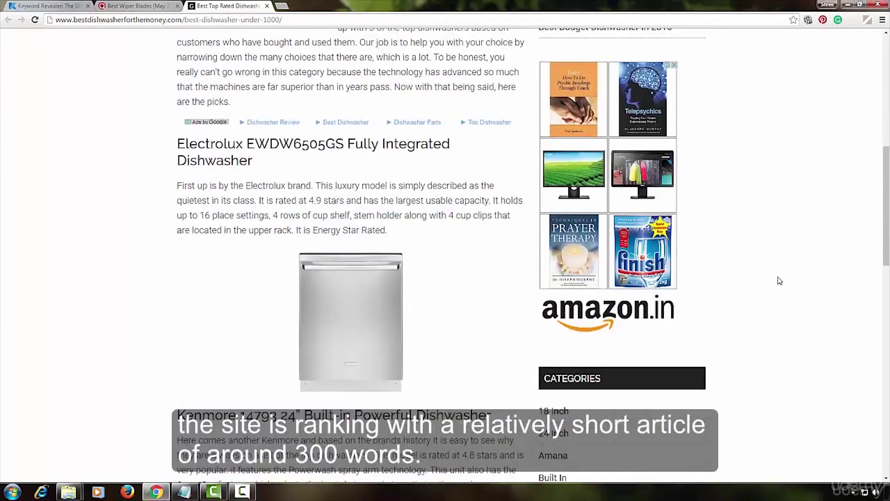
scroll(780, 280, "down", 3)
scroll(780, 281, "down", 11)
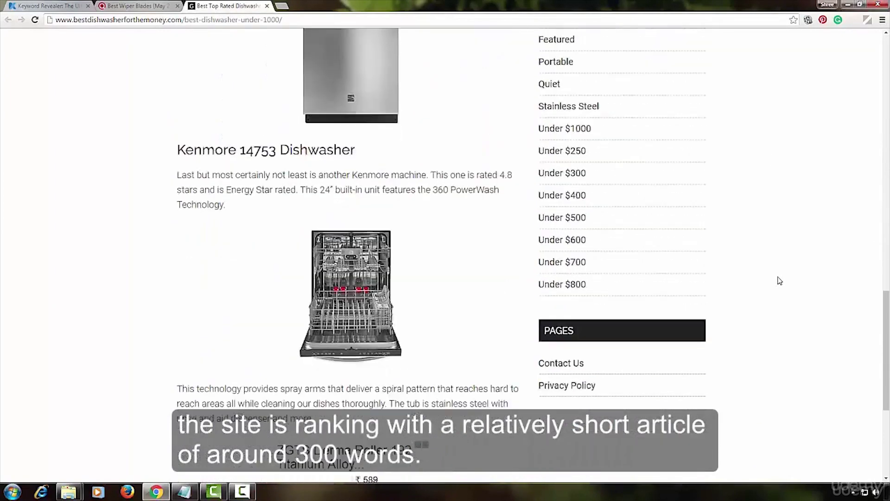
scroll(780, 281, "up", 15)
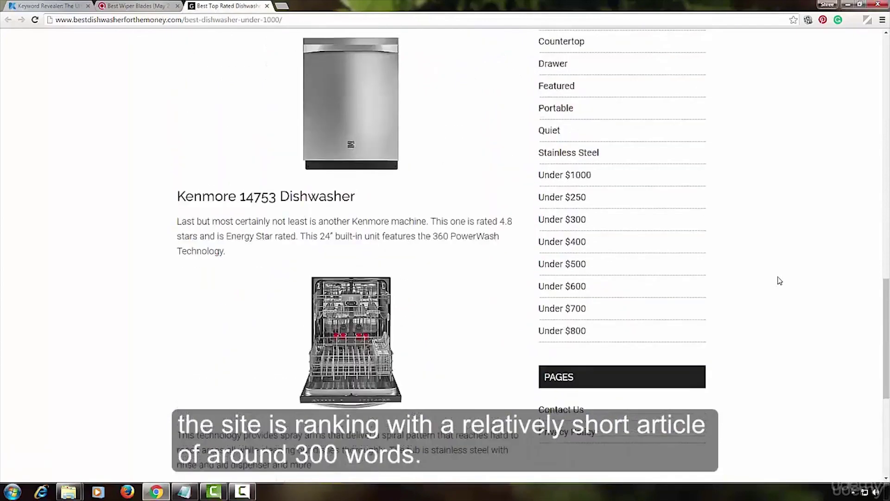
scroll(779, 281, "up", 6)
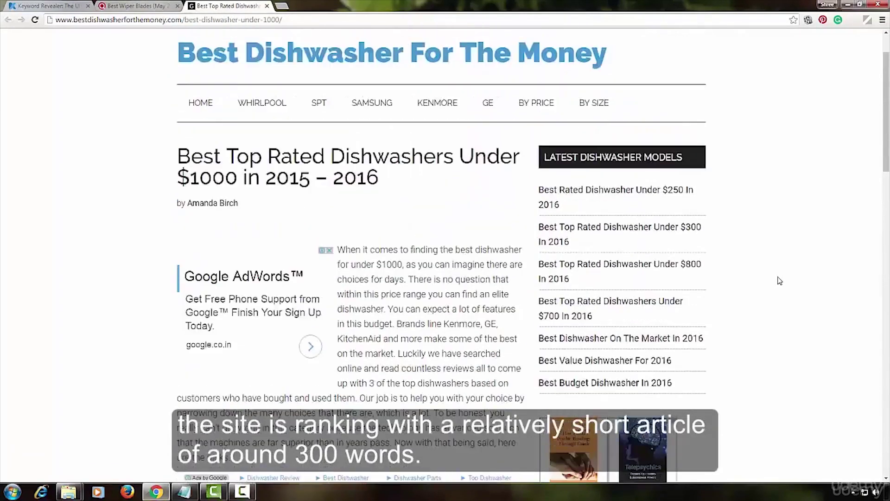
scroll(779, 281, "down", 2)
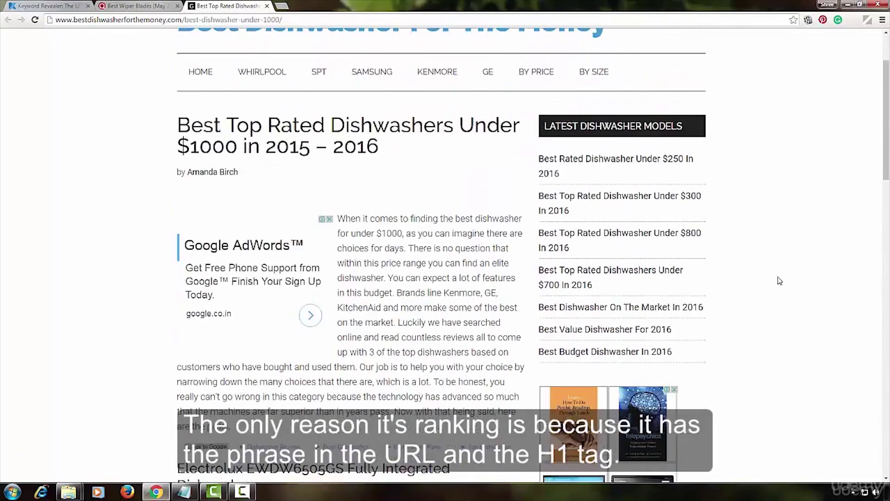
scroll(780, 280, "up", 2)
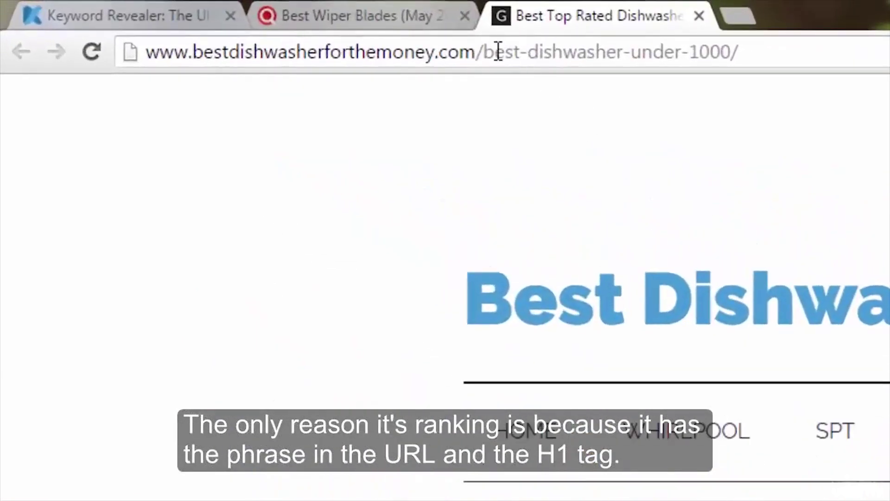
left_click_drag(486, 51, 756, 51)
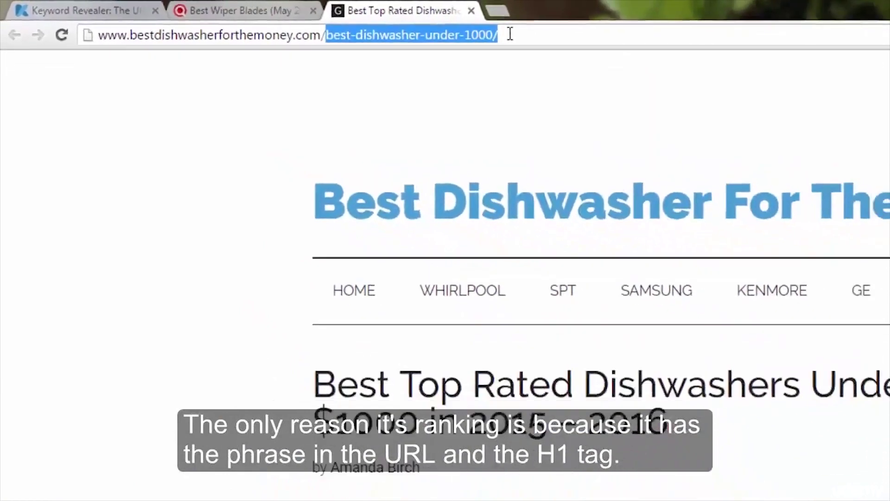
left_click(314, 313)
left_click_drag(268, 327, 570, 366)
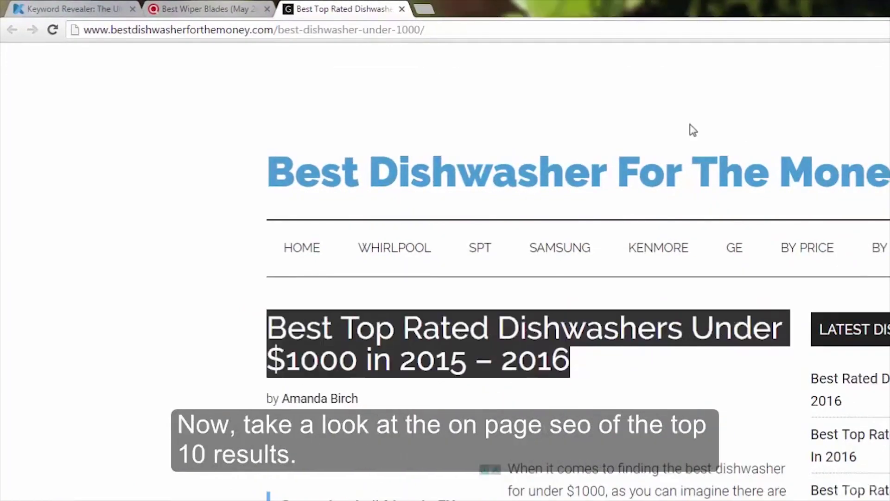
Return to Keyword Revealer and run a keyword search for "best baby diaper rash cream" on Google.com - United States
left_click(65, 5)
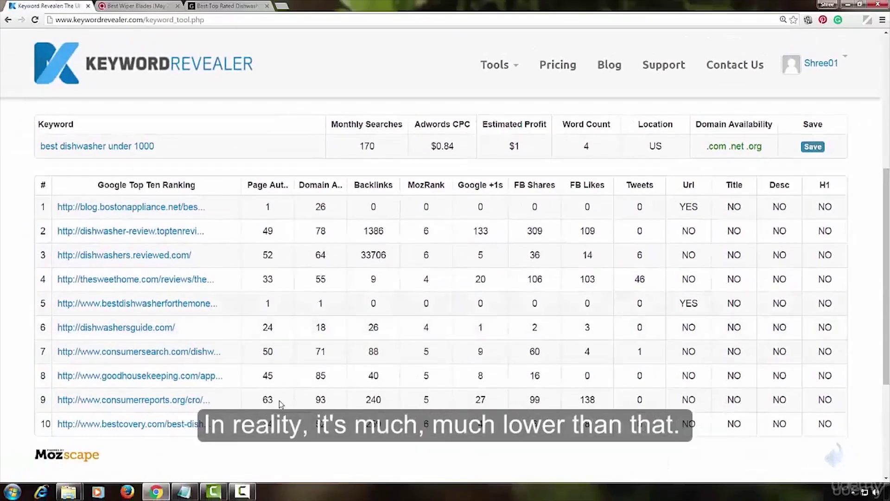
scroll(252, 215, "up", 4)
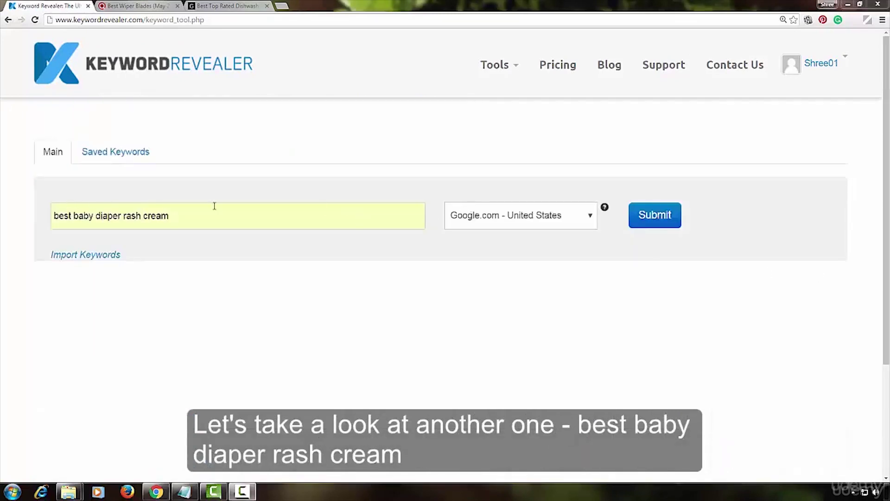
left_click(652, 215)
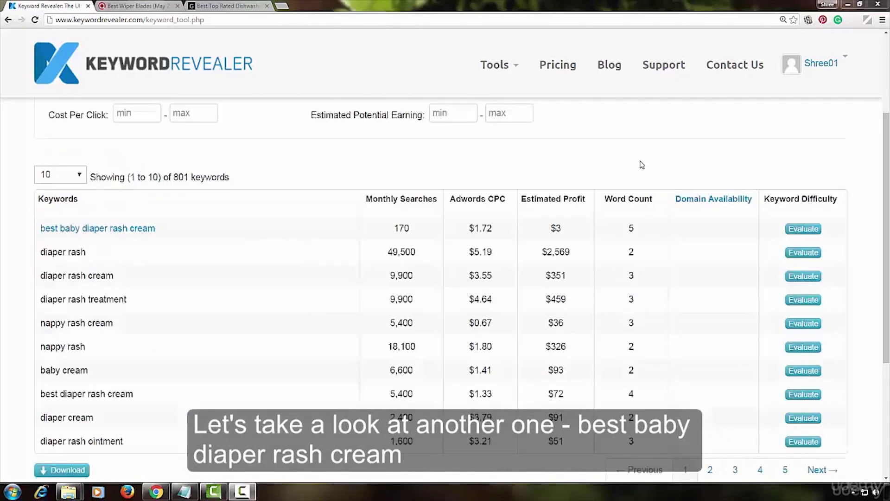
Evaluate the keyword difficulty of "best baby diaper rash cream" and check its domain availability and the top ten results' on-page SEO
left_click(798, 230)
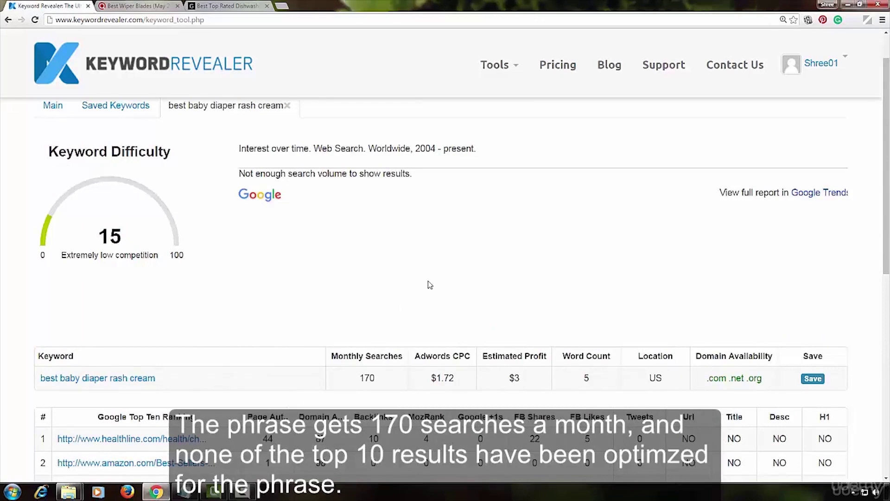
scroll(429, 285, "down", 4)
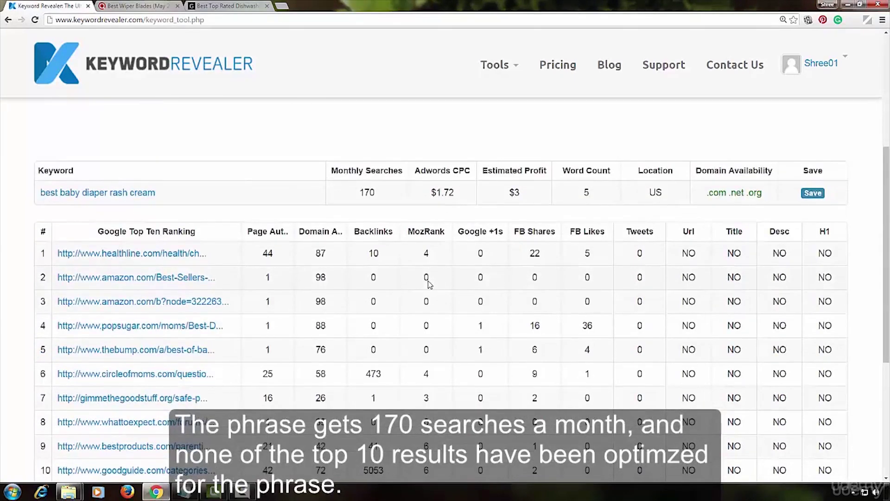
scroll(430, 284, "down", 1)
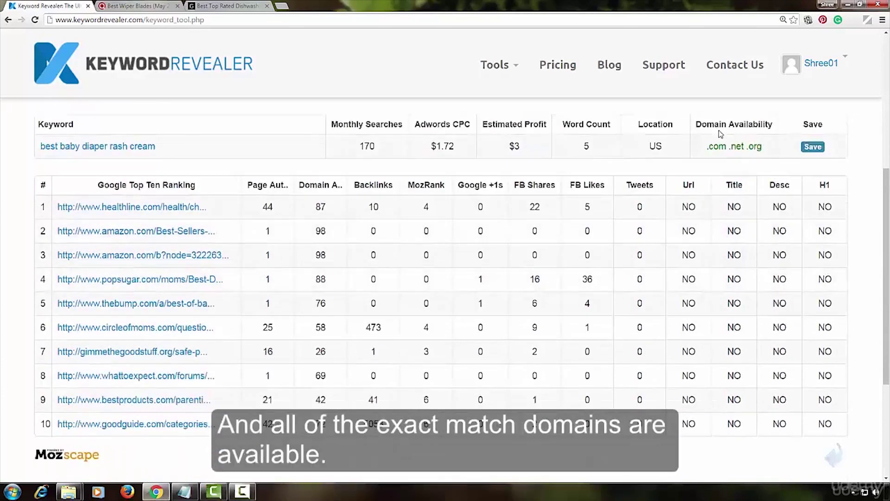
mouse_move(735, 185)
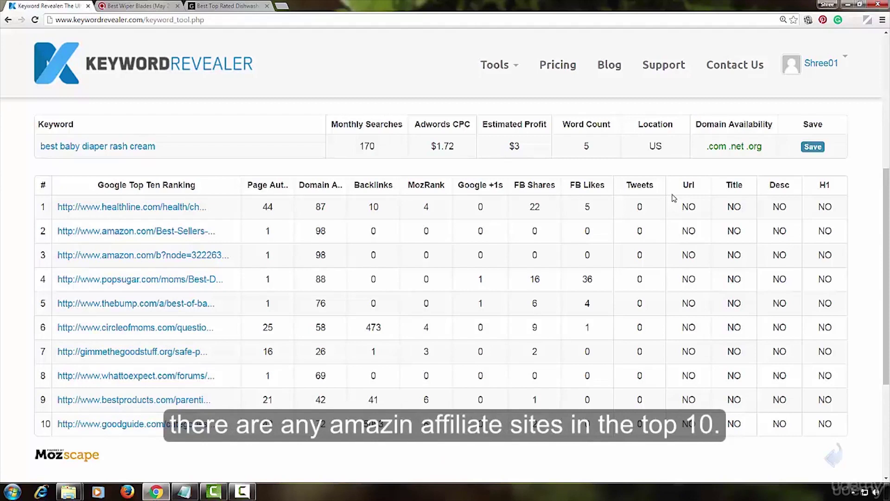
Open the fourth-ranked popsugar.com result in a new tab and check the diaper rash cream article for affiliate links
right_click(166, 280)
left_click(196, 288)
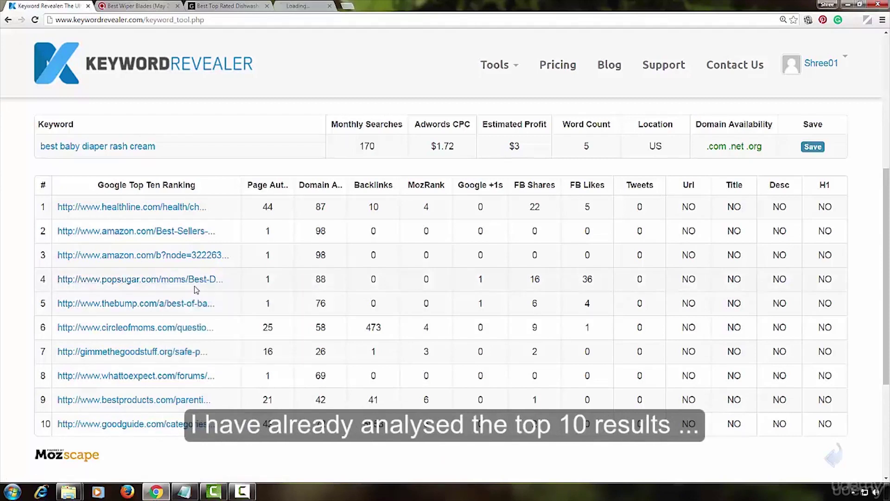
left_click(312, 7)
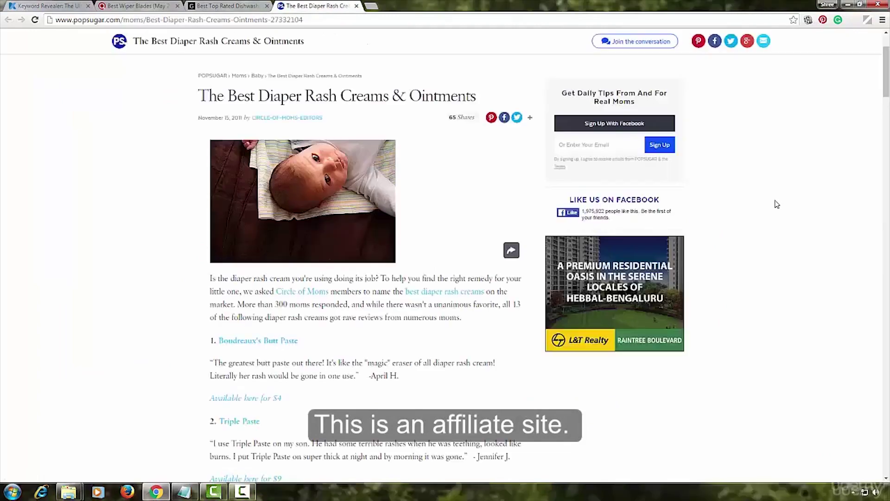
scroll(777, 204, "down", 2)
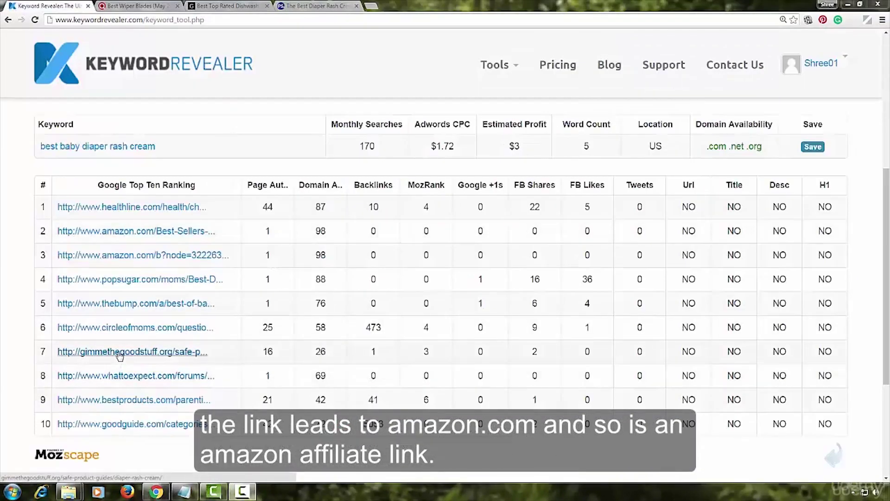
Open the seventh-ranked gimmethegoodstuff.org result in a new tab and look through its diaper rash cream guide for Amazon affiliate links
right_click(120, 355)
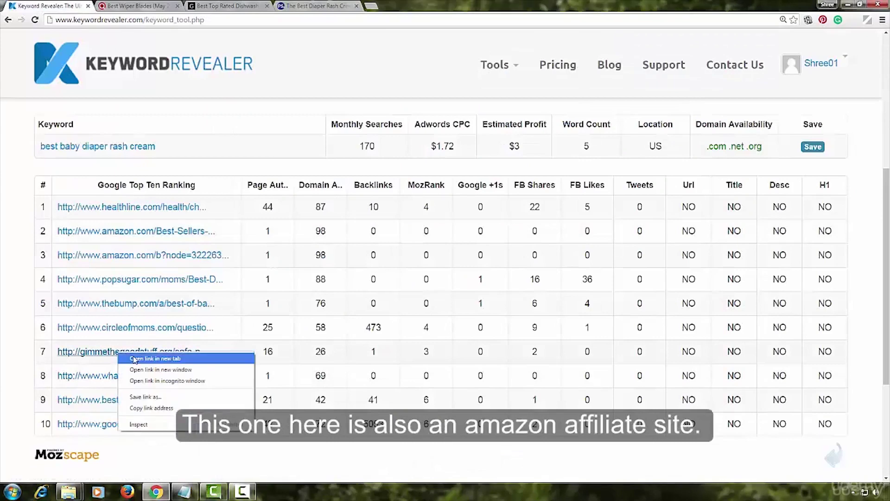
left_click(132, 359)
left_click(404, 5)
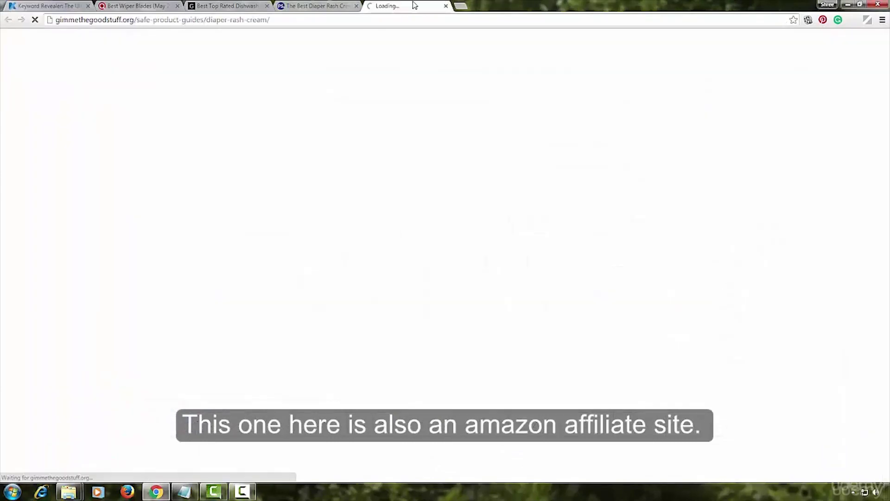
scroll(788, 261, "down", 8)
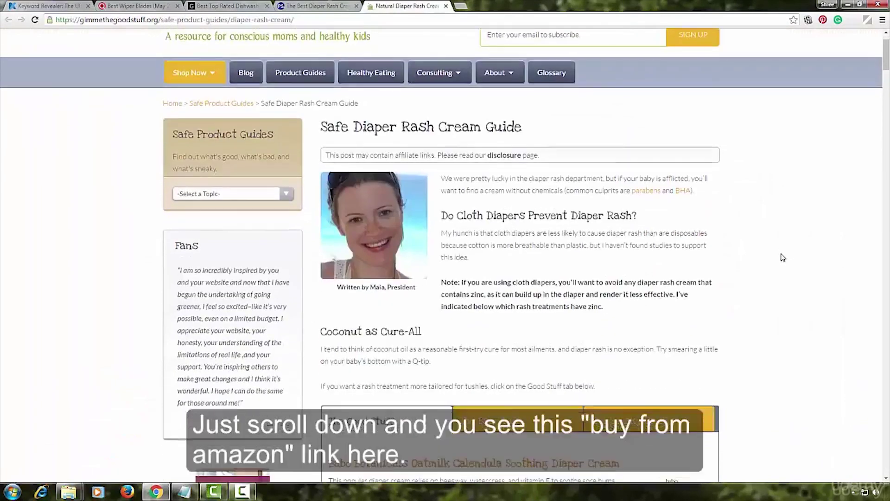
scroll(775, 242, "down", 4)
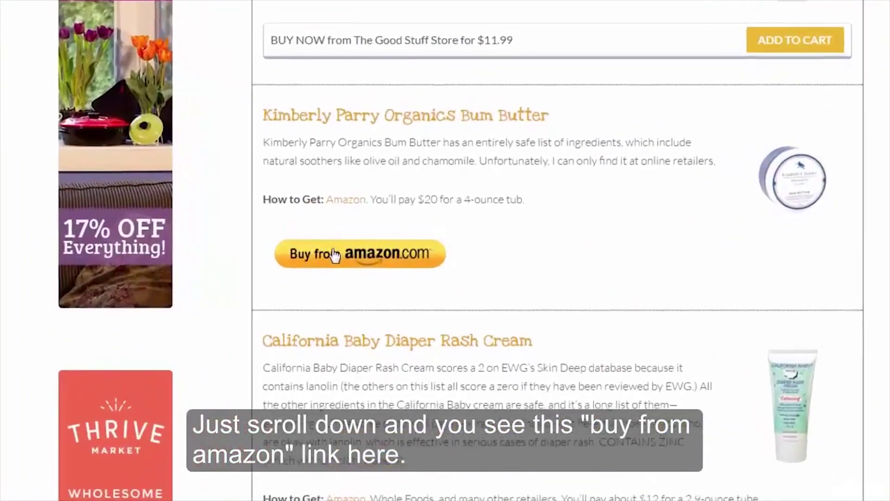